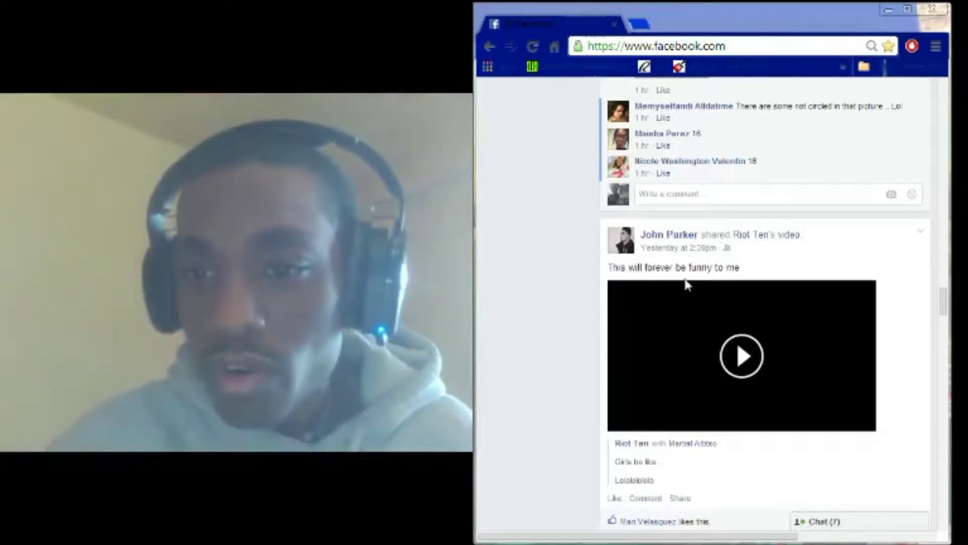
- Play the shared cartoon video, briefly view it fullscreen, and watch it to the end
left_click(751, 362)
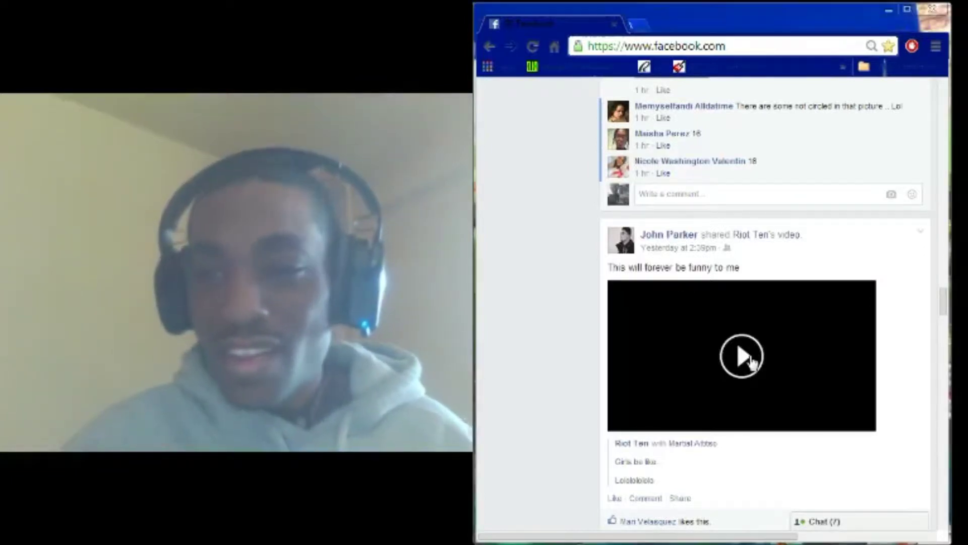
left_click(750, 355)
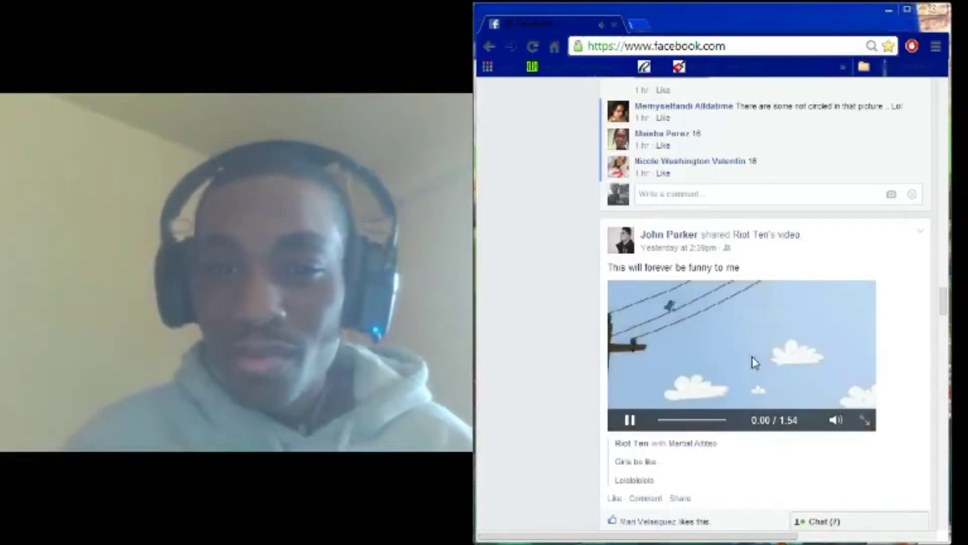
left_click(865, 422)
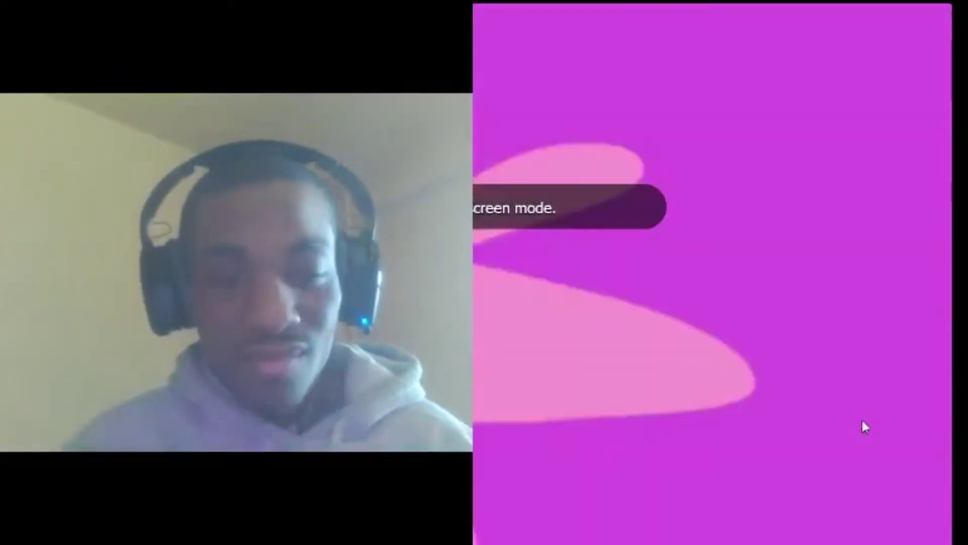
key("Escape")
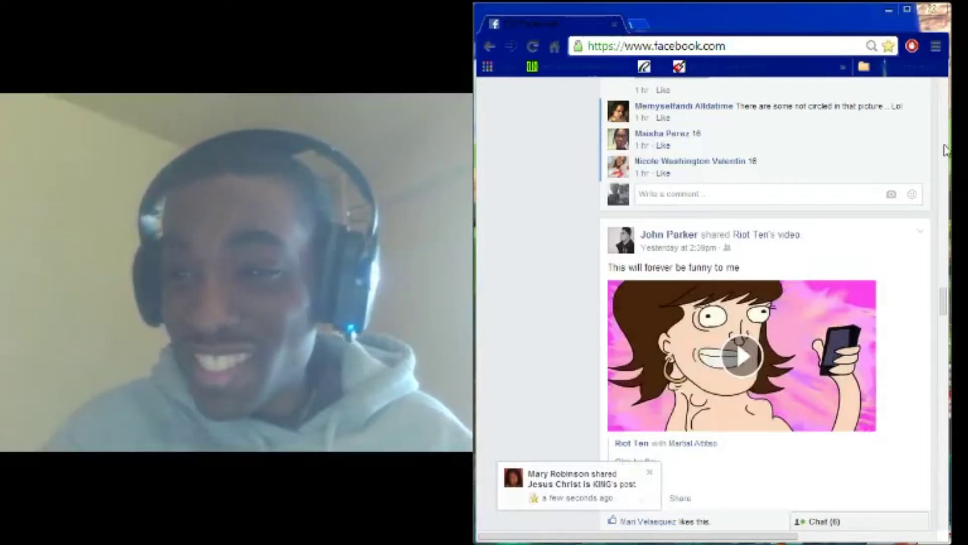
left_click_drag(943, 300, 945, 314)
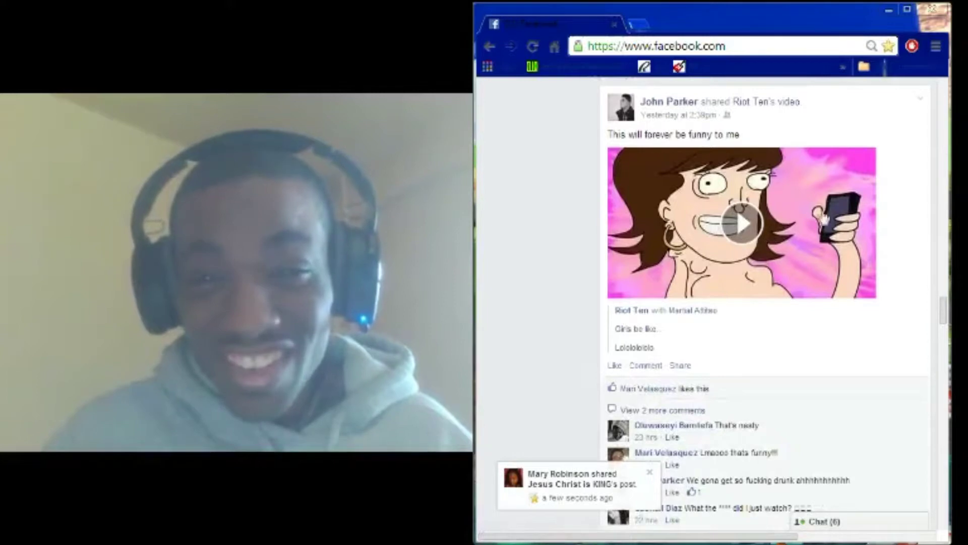
left_click_drag(944, 310, 944, 323)
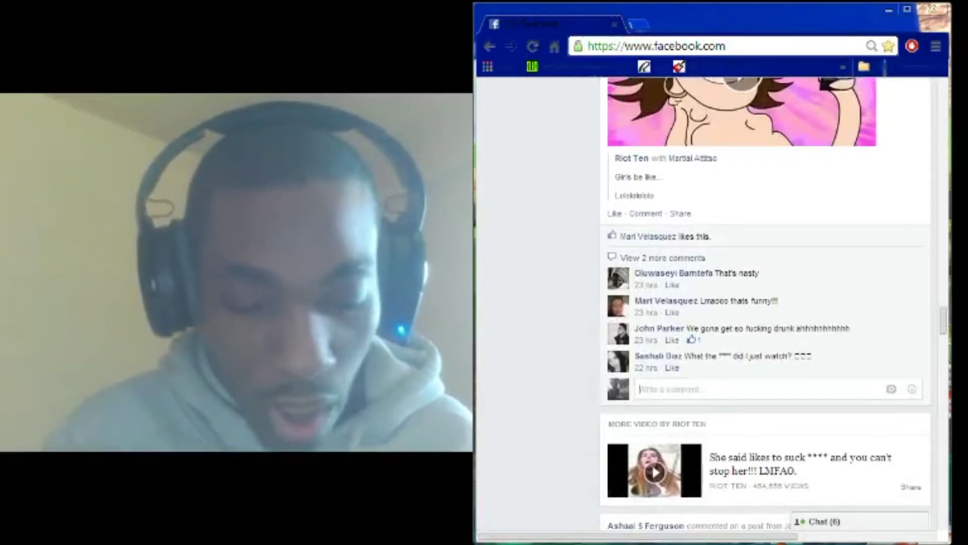
type("wo")
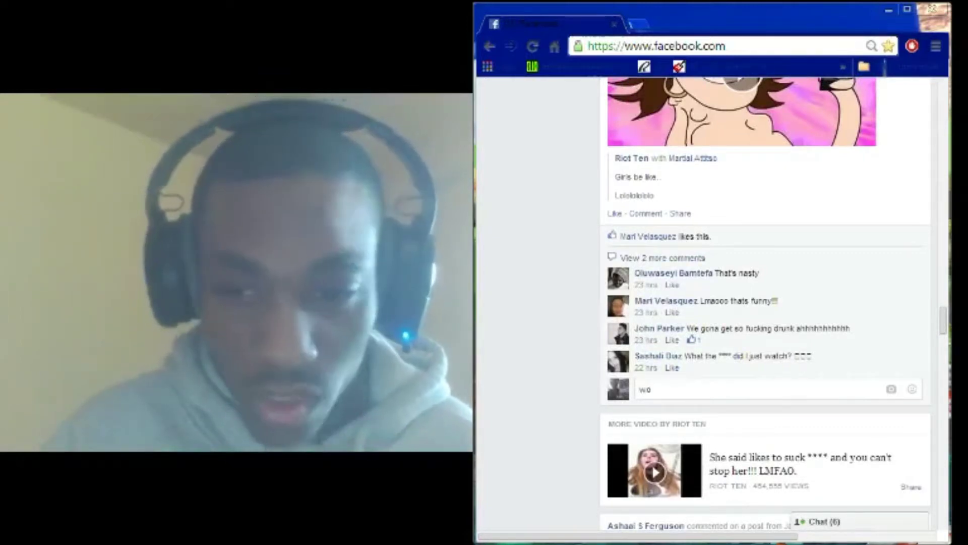
type("w tha")
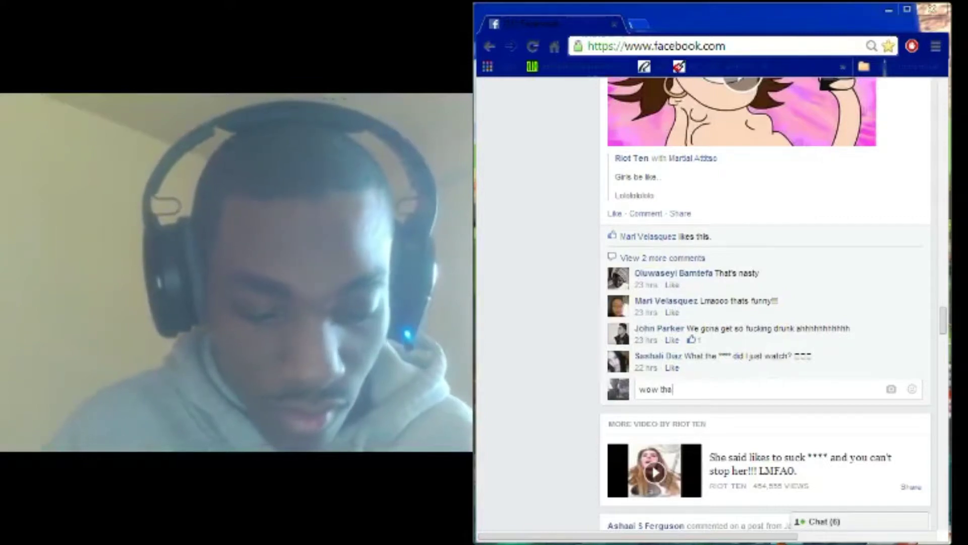
type("t was")
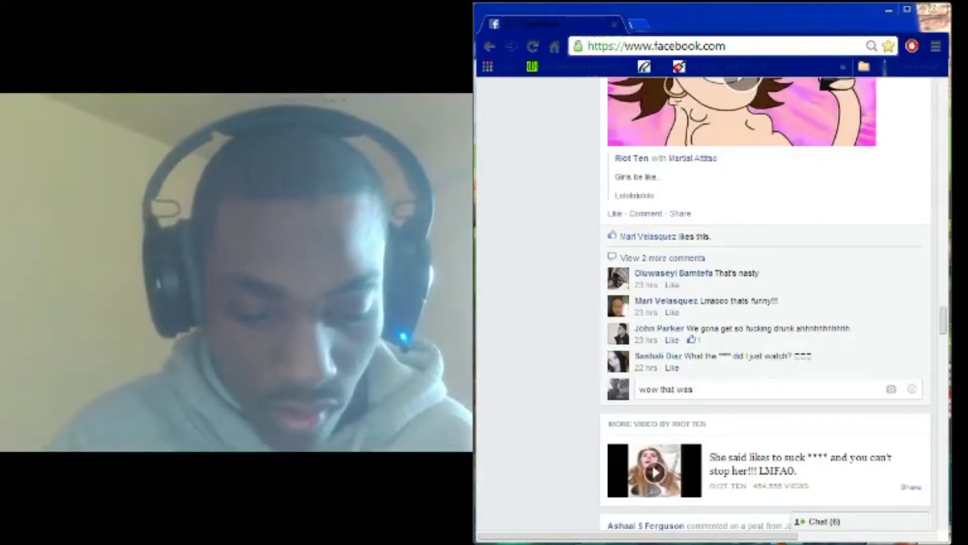
type(" funny")
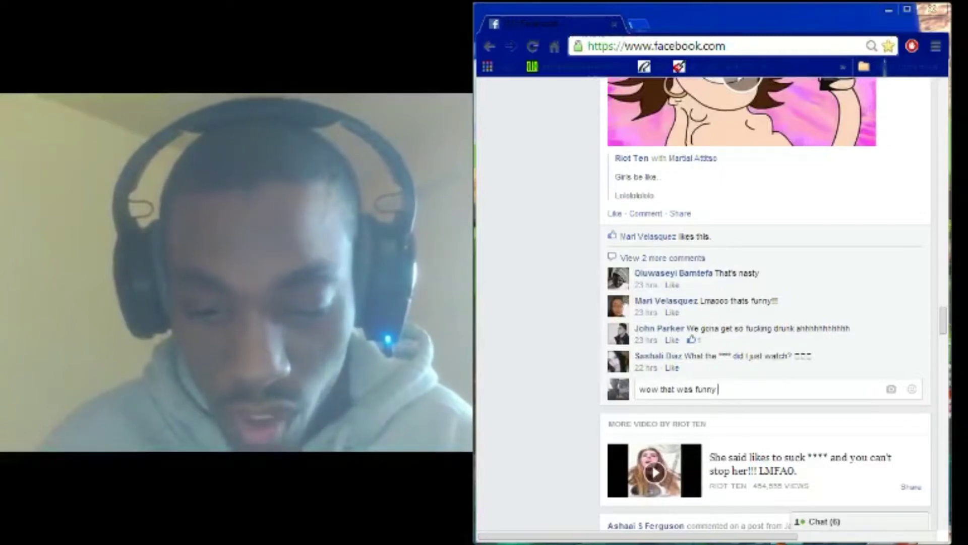
type(":")
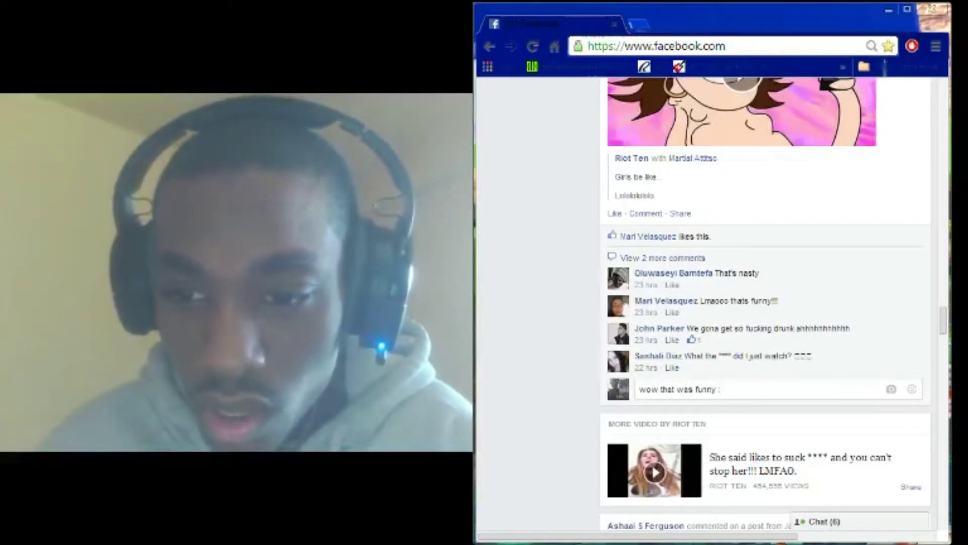
- Post the comment "wow that was funny :)" on the cartoon video
key("Return")
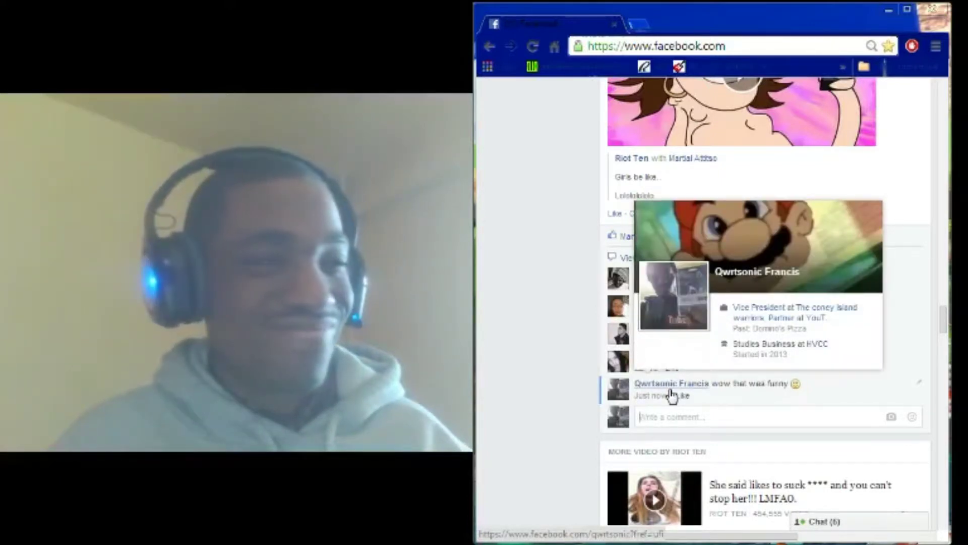
mouse_move(944, 319)
left_mouse_down()
mouse_move(944, 446)
mouse_move(944, 433)
left_mouse_up()
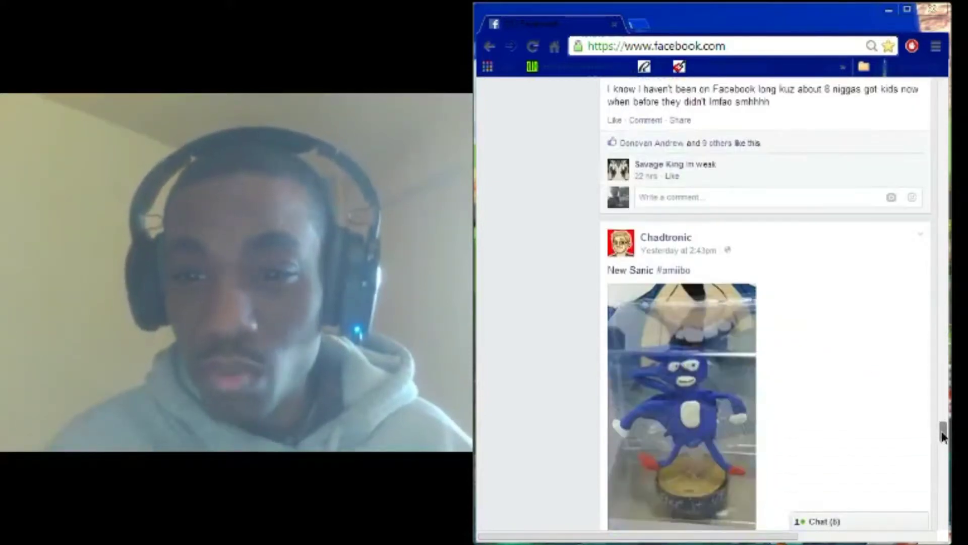
left_click_drag(944, 435, 943, 439)
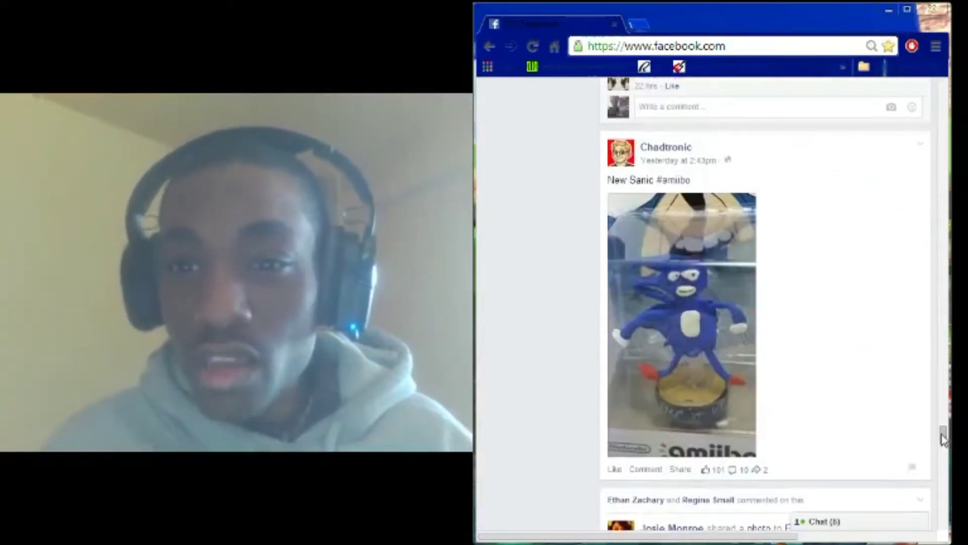
- Open the New Sanic amiibo photo enlarged, comment on it, and close the viewer
left_click(690, 337)
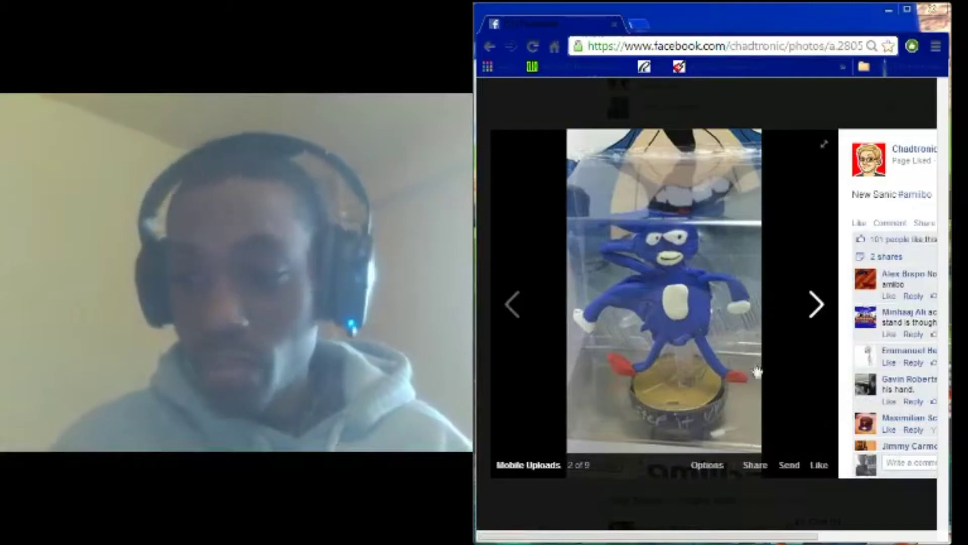
type("b")
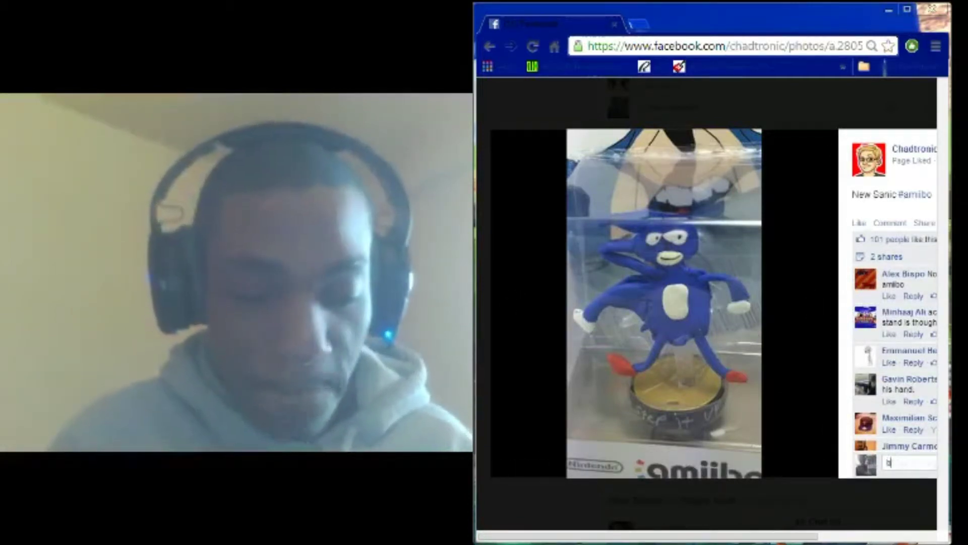
type("est amiibo ev")
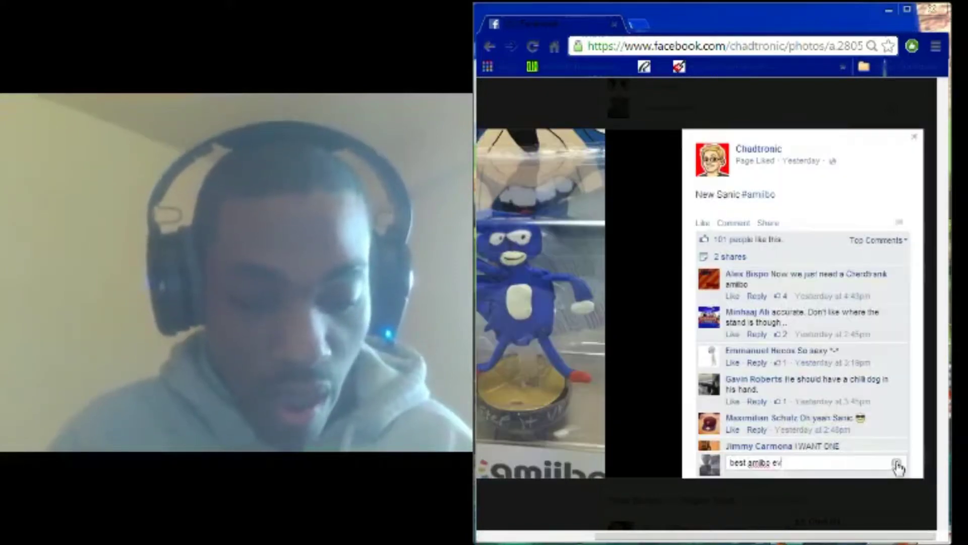
type("er")
key("Escape")
scroll(943, 459, "down", 3)
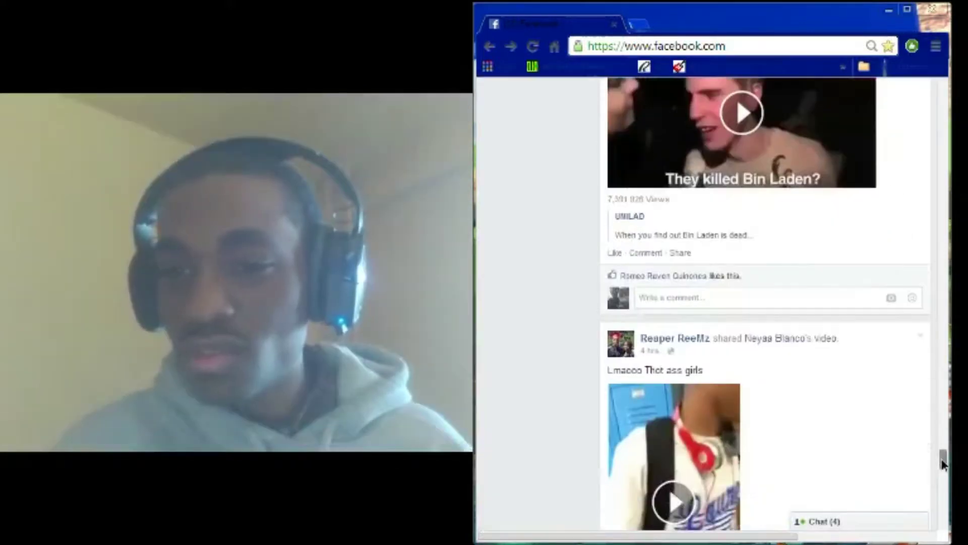
scroll(943, 459, "up", 3)
scroll(944, 459, "down", 1)
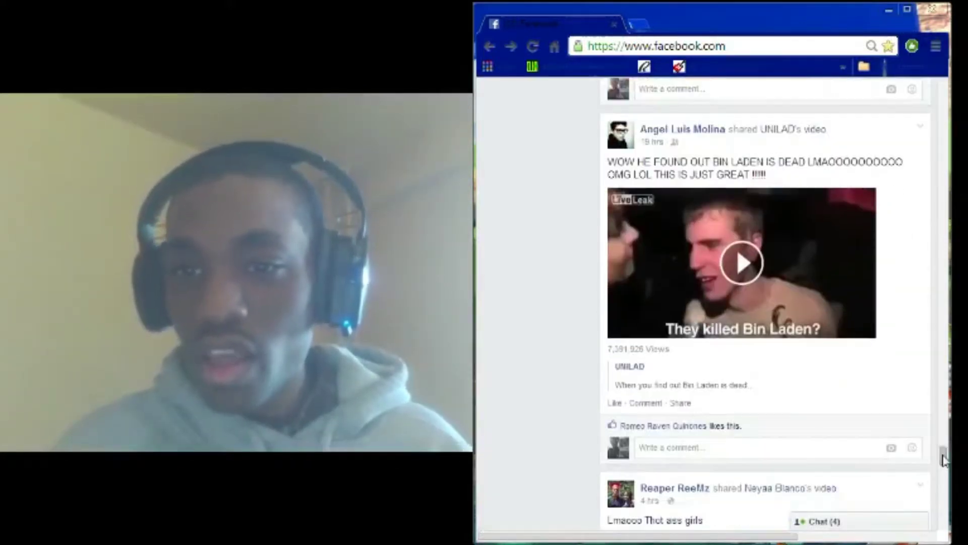
- Play the UNILAD Bin Laden reaction video full-page and watch it to the end
left_click(742, 290)
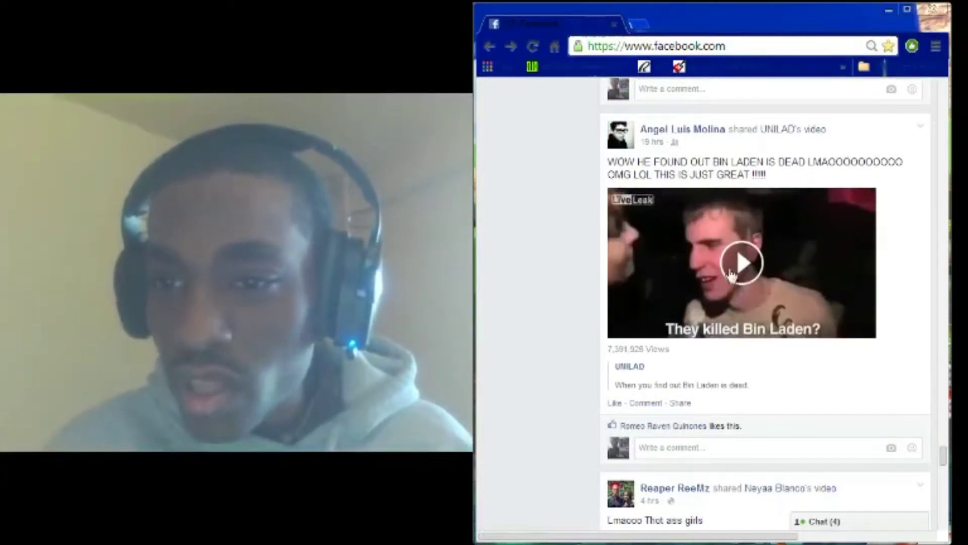
left_click(732, 275)
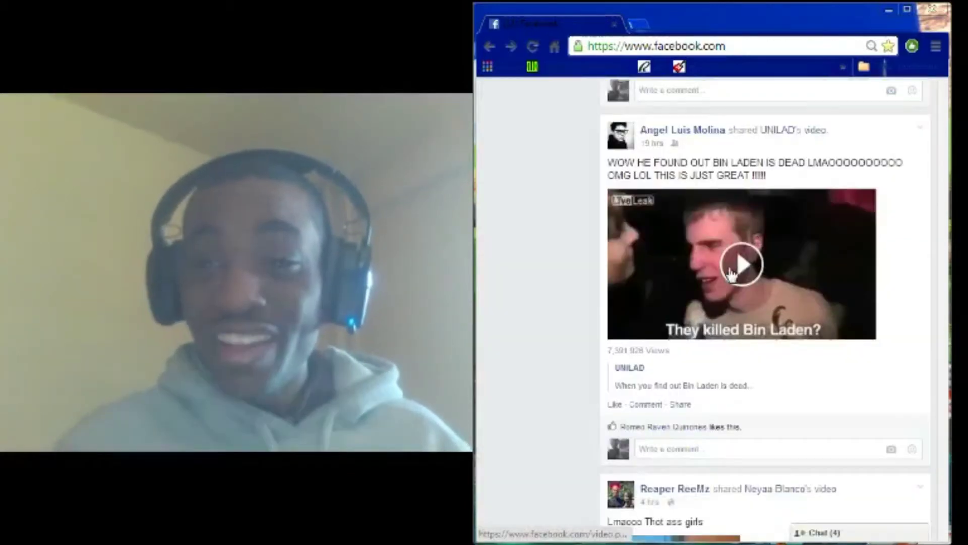
scroll(944, 455, "down", 5)
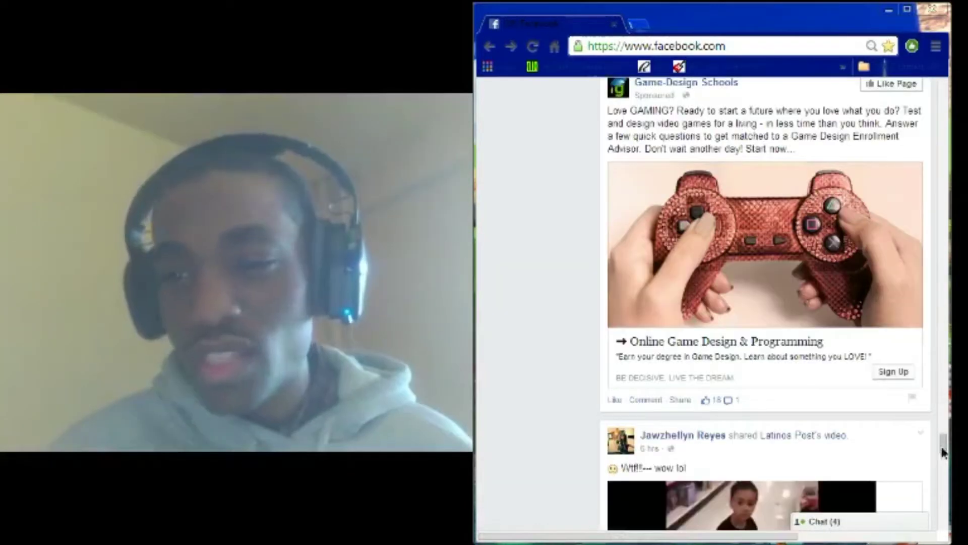
scroll(945, 455, "down", 2)
scroll(945, 455, "down", 1)
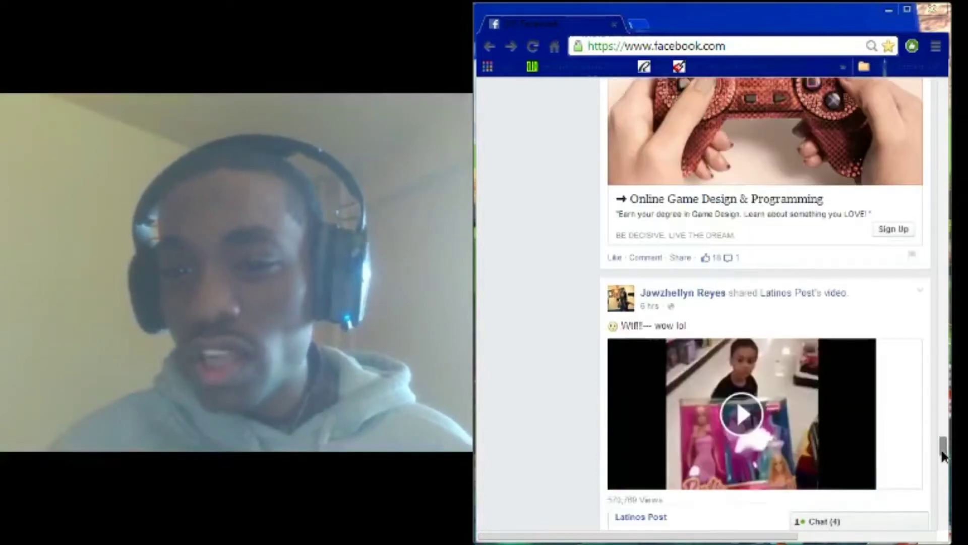
scroll(944, 454, "down", 3)
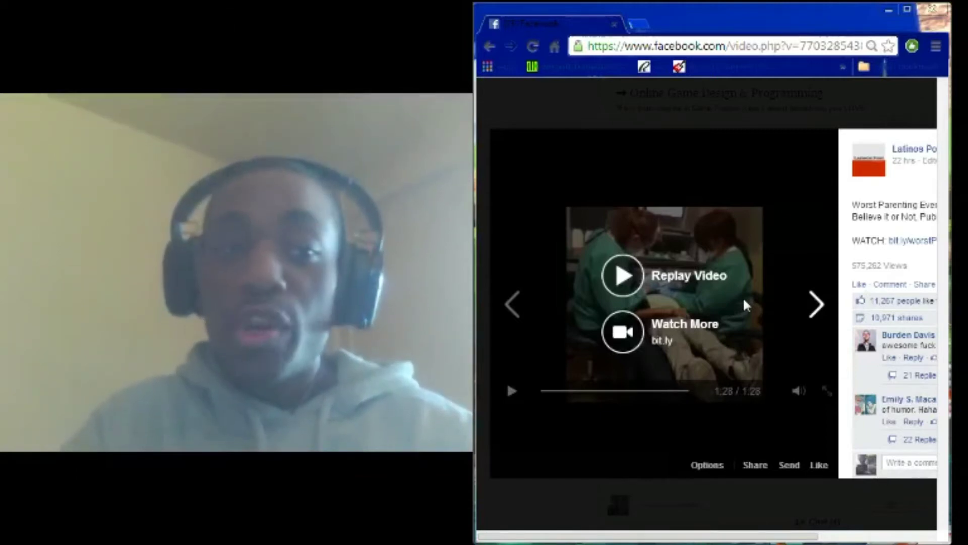
- Close the video viewer and return to the news feed
key("Escape")
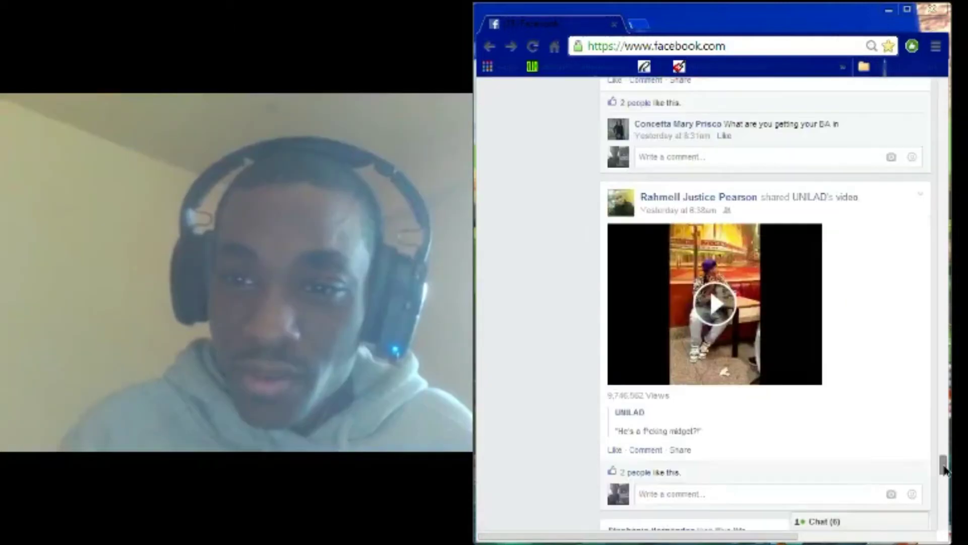